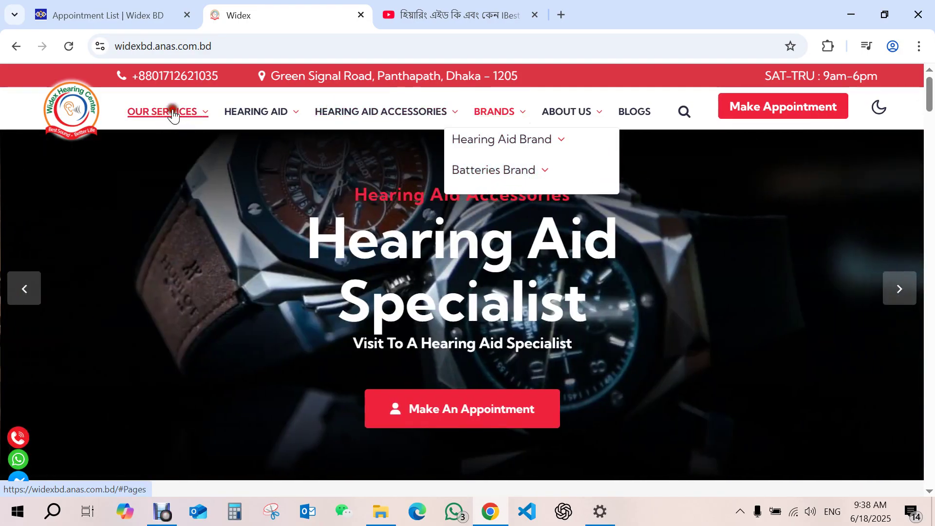
Examine the Brands menu and its Hearing Aid Brand entries on the Widex website
{"action": "left_click", "coordinate": [95, 14]}
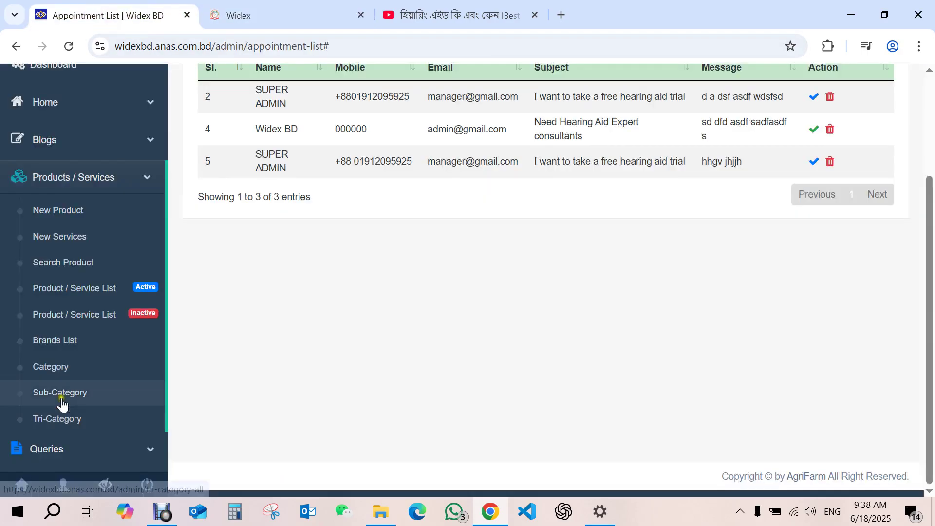
{"action": "left_click", "coordinate": [238, 13]}
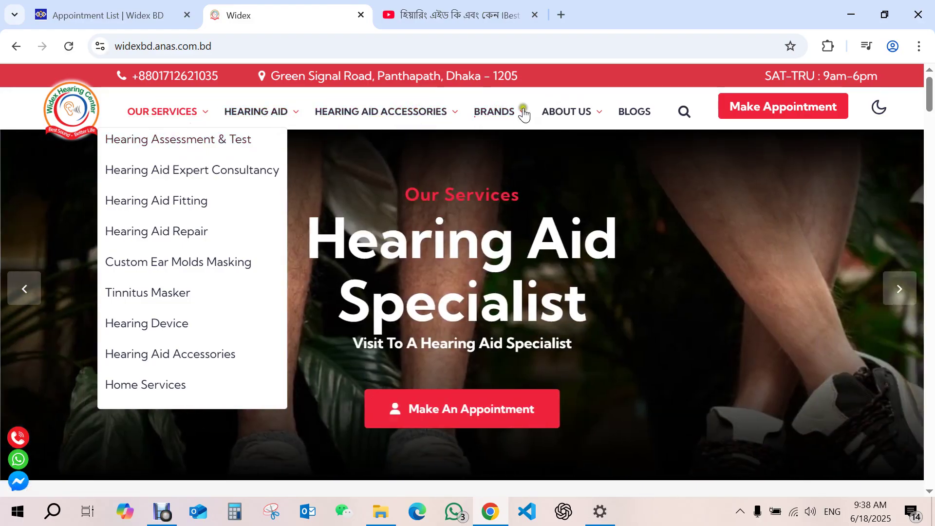
{"action": "left_click", "coordinate": [505, 122]}
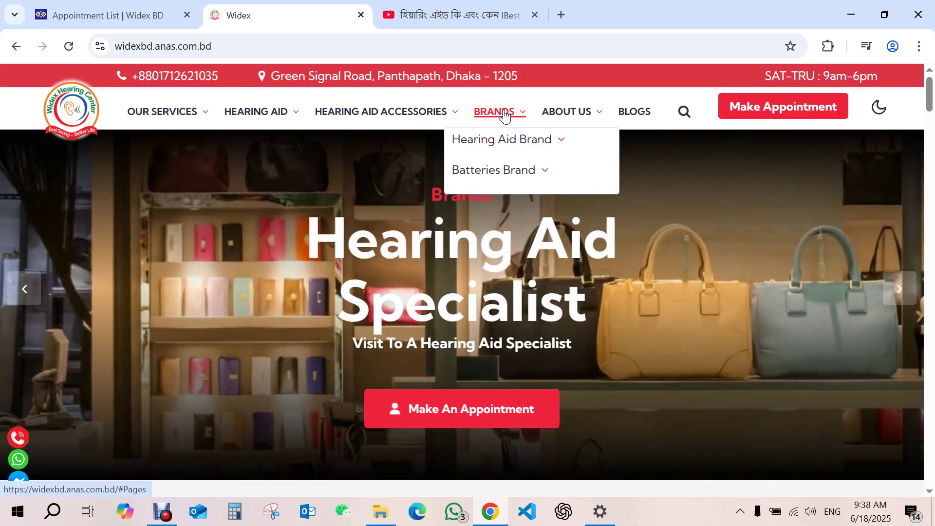
{"action": "left_click", "coordinate": [494, 142]}
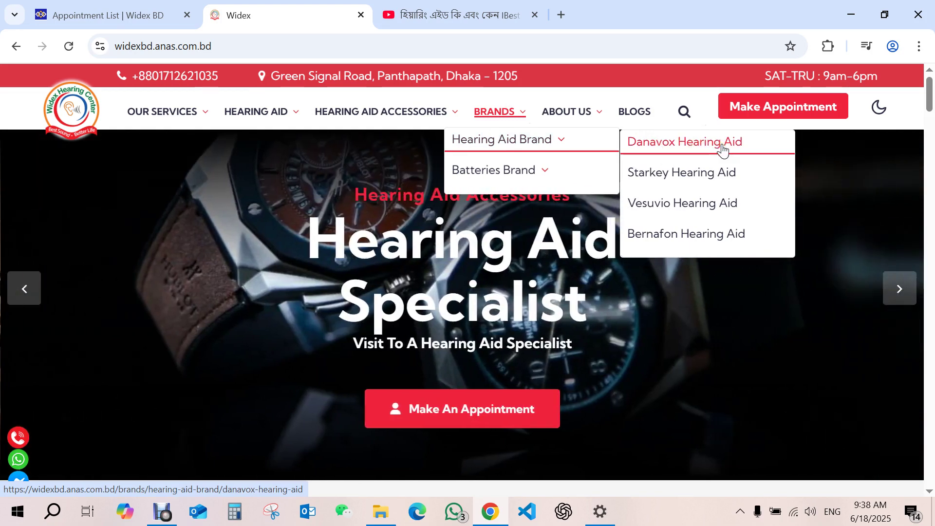
Open the category list in the admin panel and compare it with the website's Brands menu
{"action": "left_click", "coordinate": [107, 15]}
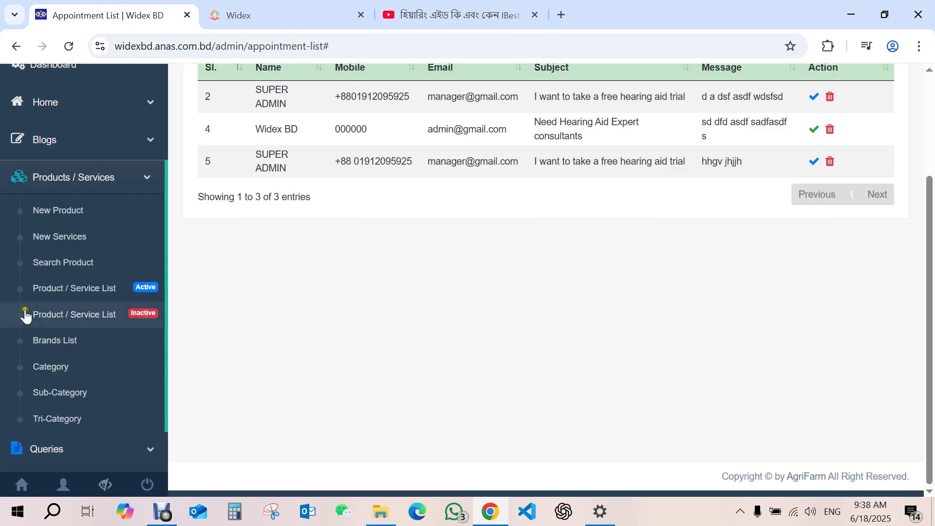
{"action": "left_click", "coordinate": [69, 369]}
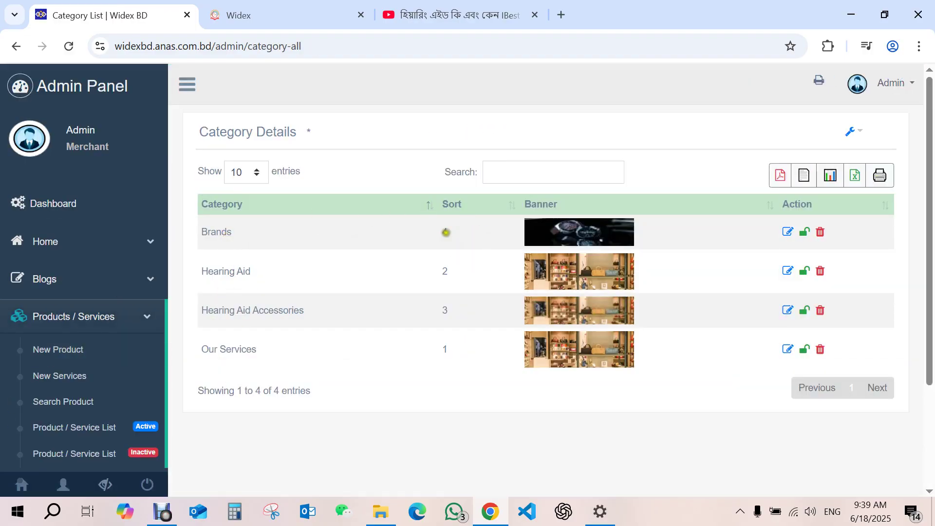
{"action": "left_click", "coordinate": [257, 22]}
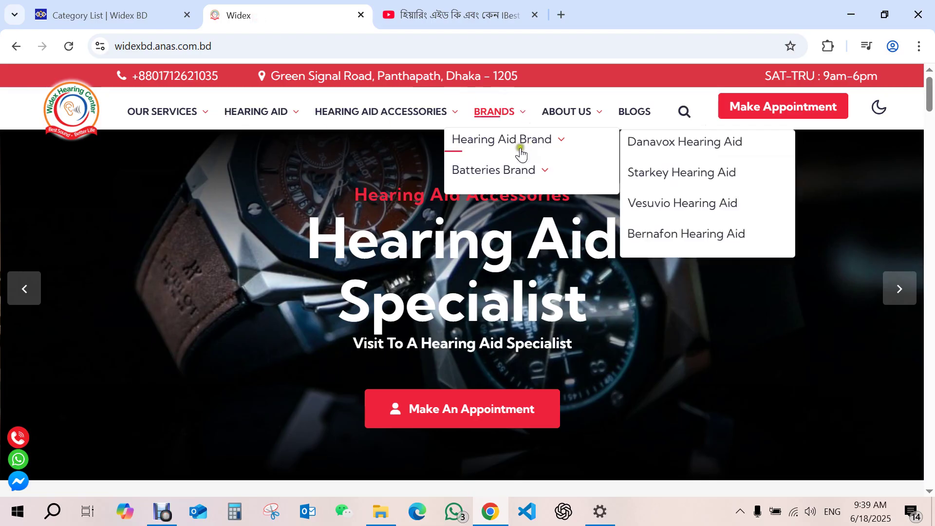
In the admin panel's category list, inspect the update form of the Brands category and close it without changes
{"action": "left_click", "coordinate": [58, 23]}
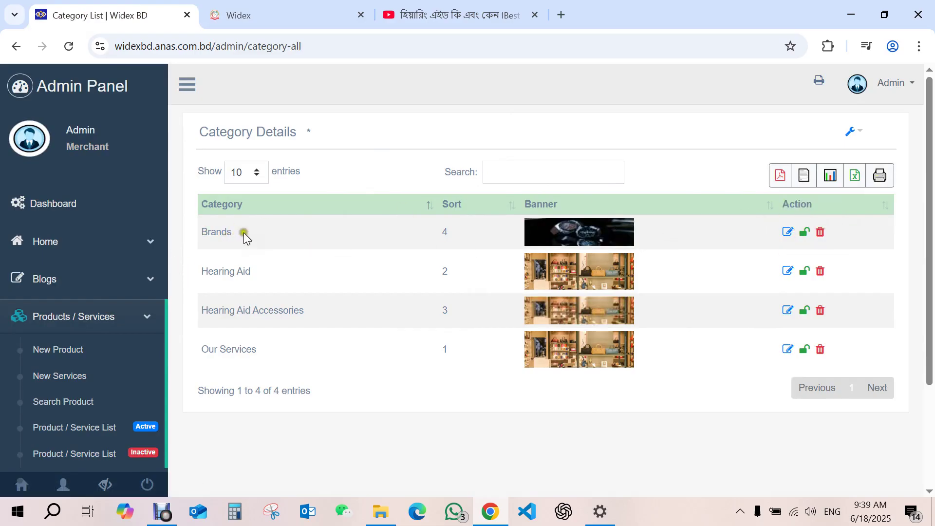
{"action": "left_click_drag", "start_coordinate": [243, 234], "coordinate": [182, 234]}
{"action": "left_click", "coordinate": [303, 242]}
{"action": "left_click", "coordinate": [786, 234]}
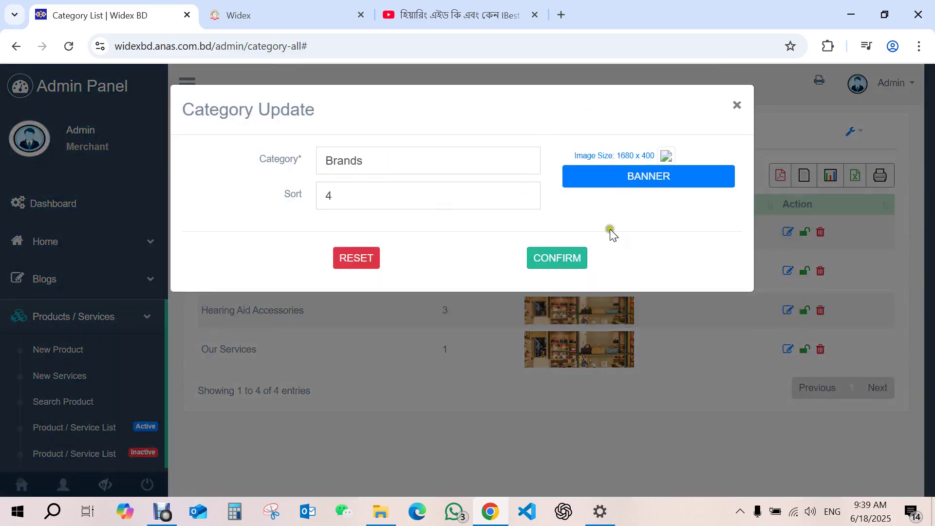
{"action": "left_click", "coordinate": [737, 105]}
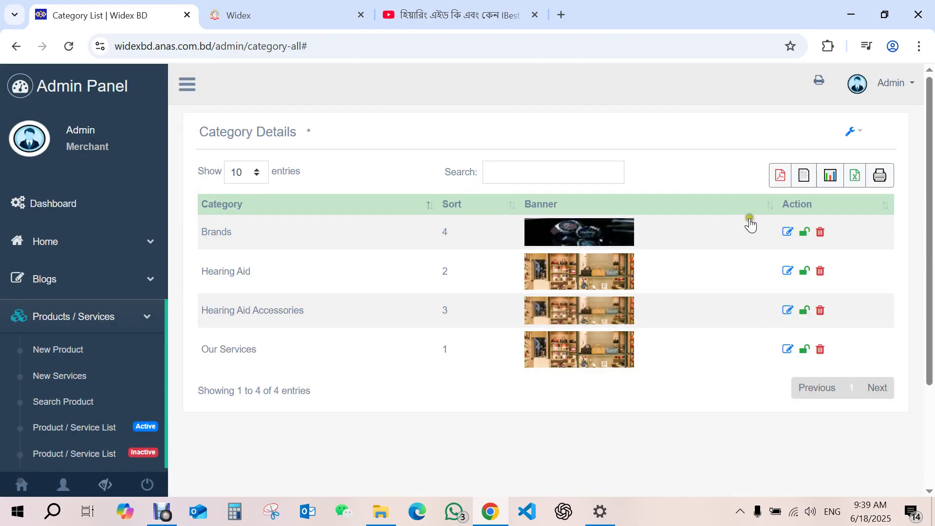
Return to the website and view the Hearing Aid Brand submenu under Brands
{"action": "left_click", "coordinate": [268, 14]}
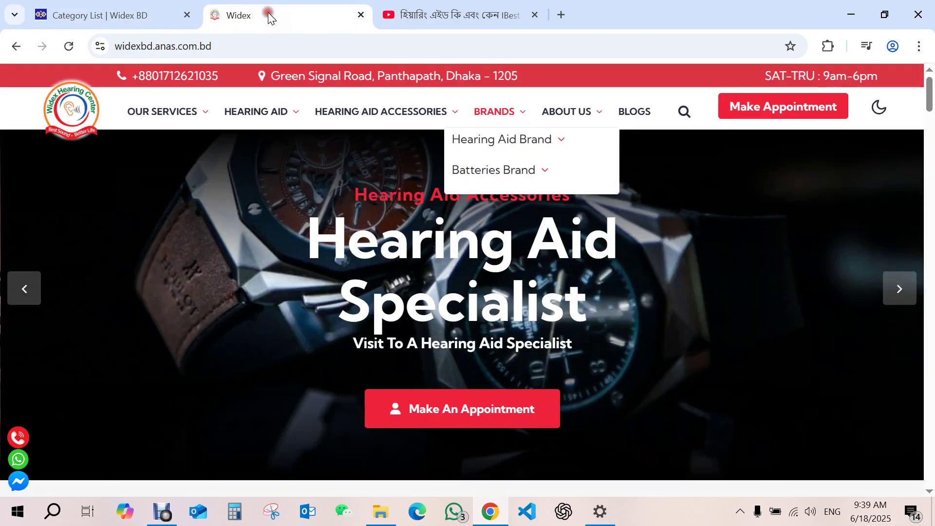
{"action": "left_click", "coordinate": [486, 139]}
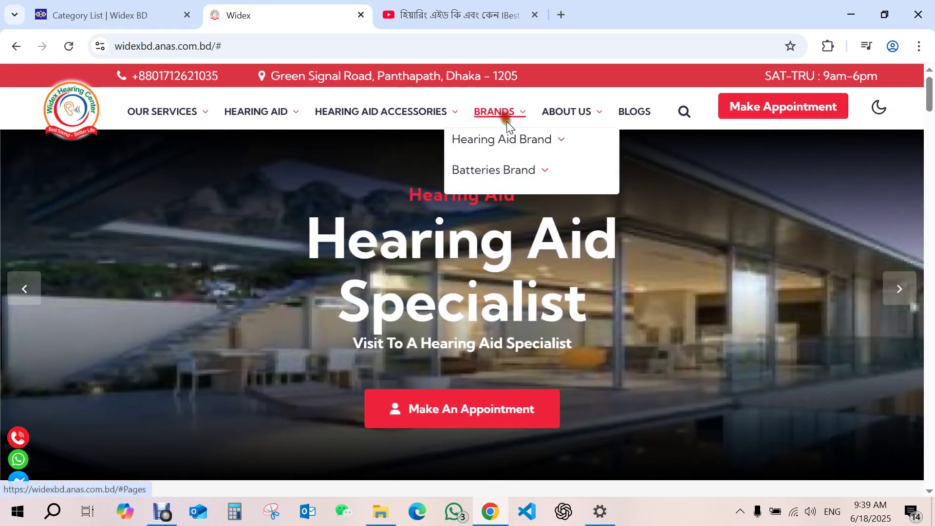
{"action": "mouse_move", "coordinate": [560, 140]}
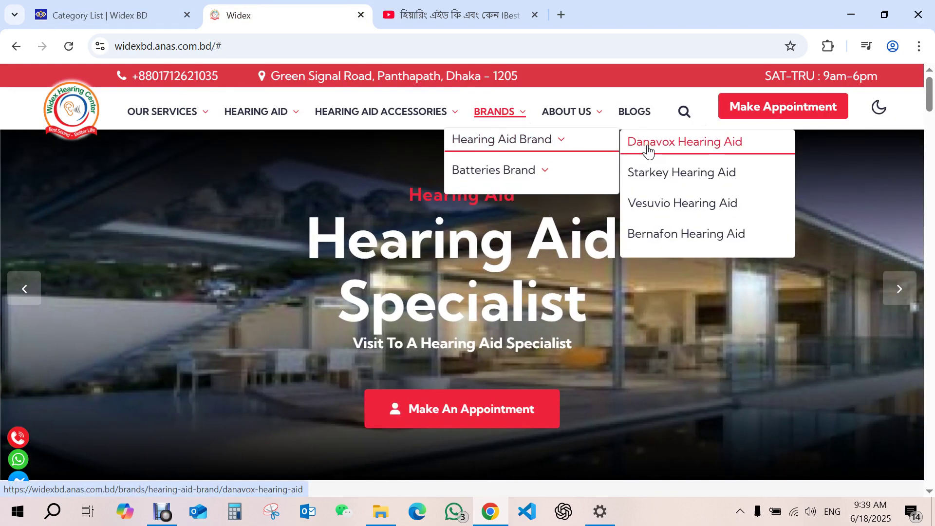
Open the admin panel's sub-category list and start a new sub-category under the Brands category
{"action": "left_click", "coordinate": [71, 12]}
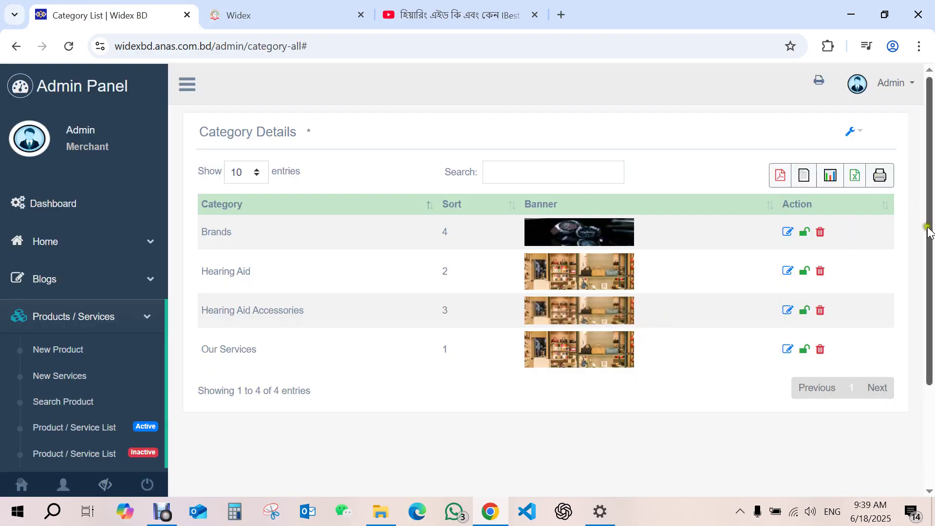
{"action": "left_click_drag", "start_coordinate": [927, 233], "coordinate": [928, 313]}
{"action": "left_click", "coordinate": [74, 425]}
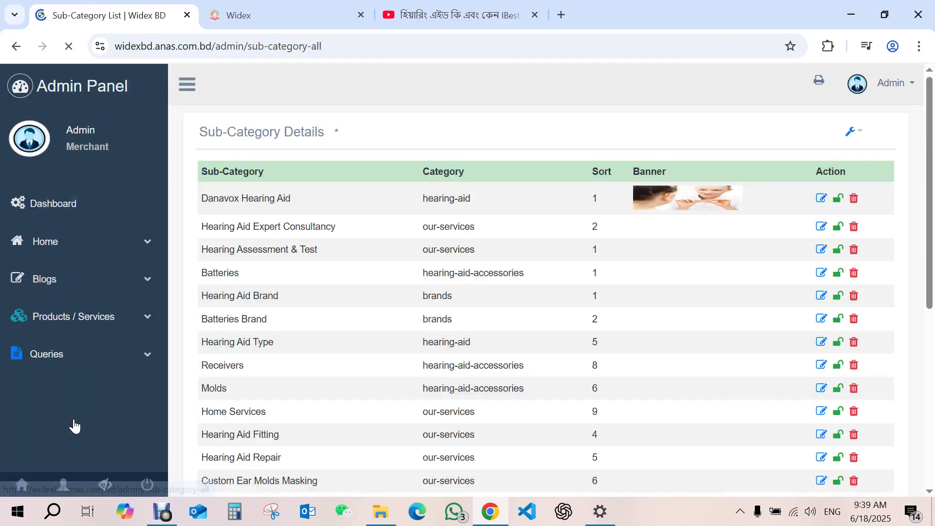
{"action": "left_click", "coordinate": [856, 134]}
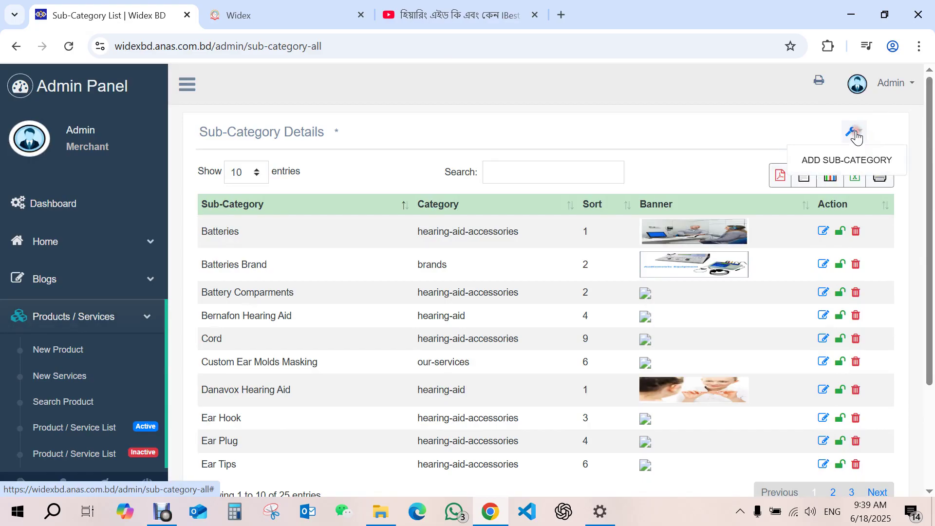
{"action": "left_click", "coordinate": [843, 158]}
{"action": "left_click", "coordinate": [420, 165]}
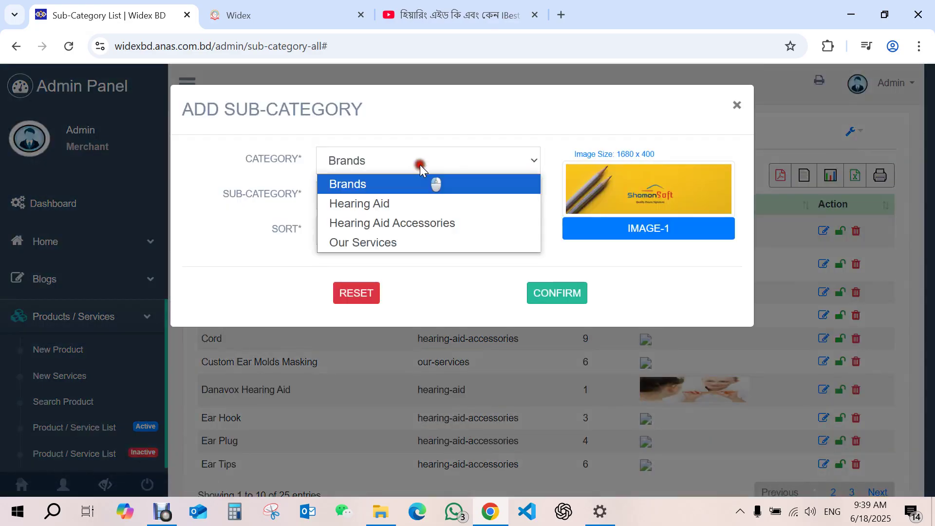
{"action": "left_click", "coordinate": [384, 186]}
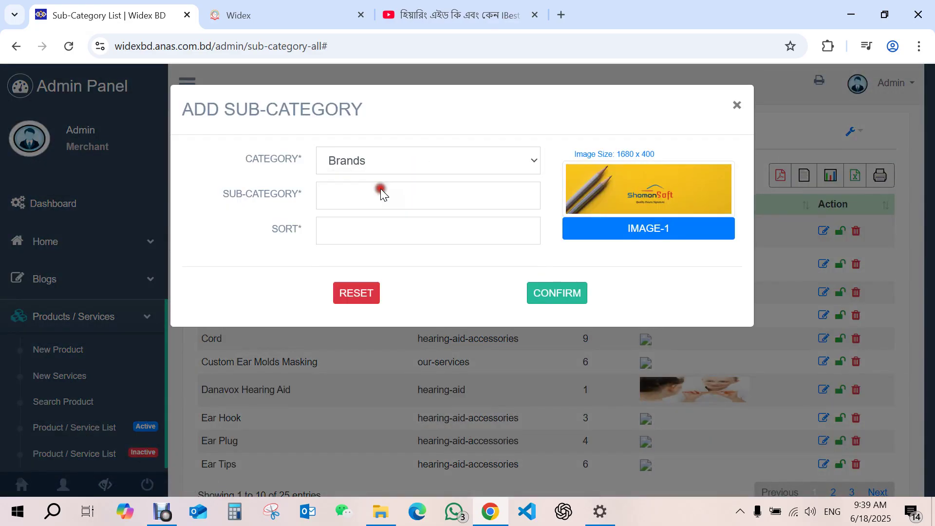
{"action": "left_click", "coordinate": [353, 195]}
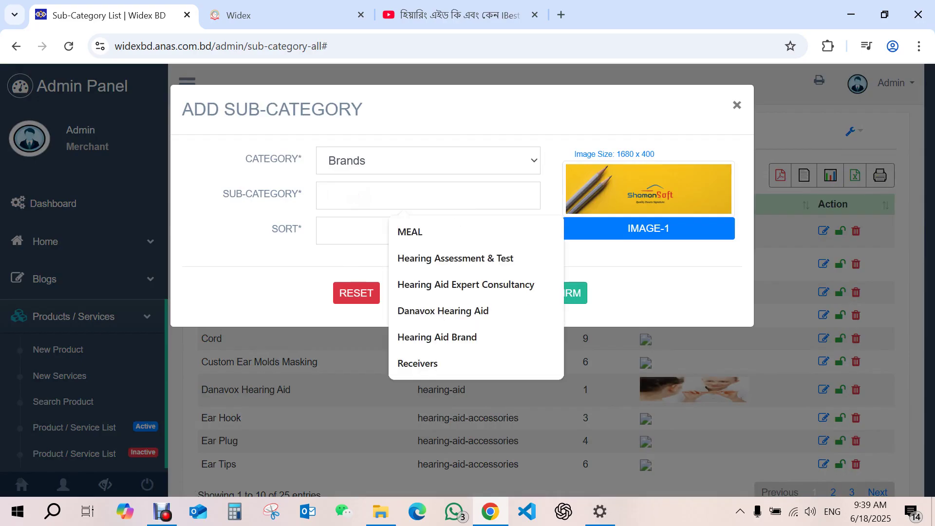
{"action": "left_click", "coordinate": [325, 235]}
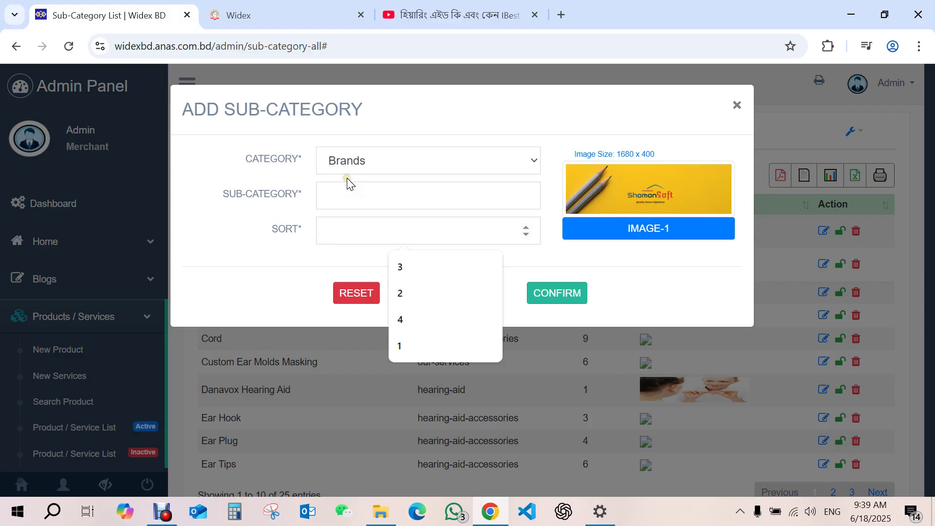
Check the Batteries Brand and Hearing Aid Brand submenus on the website
{"action": "left_click", "coordinate": [268, 18]}
{"action": "mouse_move", "coordinate": [513, 175]}
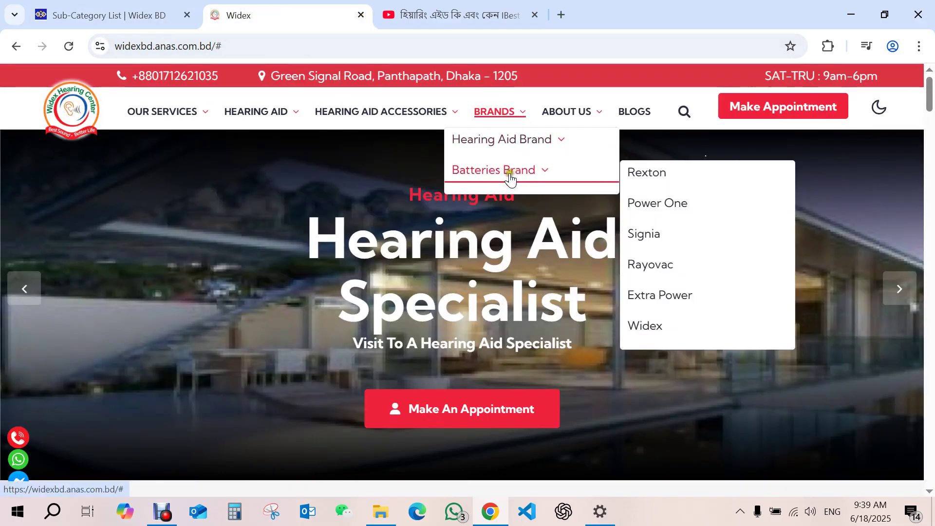
{"action": "mouse_move", "coordinate": [499, 139]}
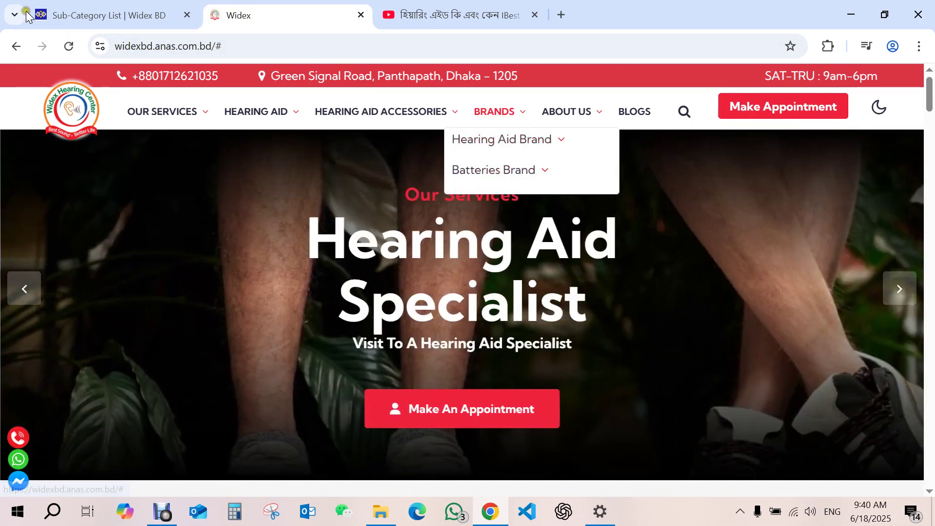
Back in the admin panel, name the new Brands sub-category "test" and set its sort order to 3
{"action": "left_click", "coordinate": [26, 13]}
{"action": "left_click", "coordinate": [404, 162]}
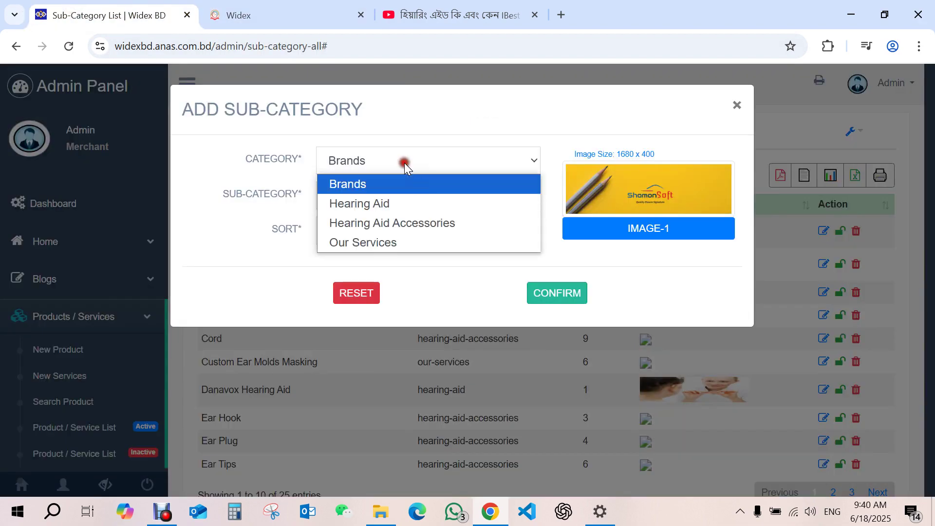
{"action": "left_click", "coordinate": [405, 164]}
{"action": "left_click", "coordinate": [413, 195]}
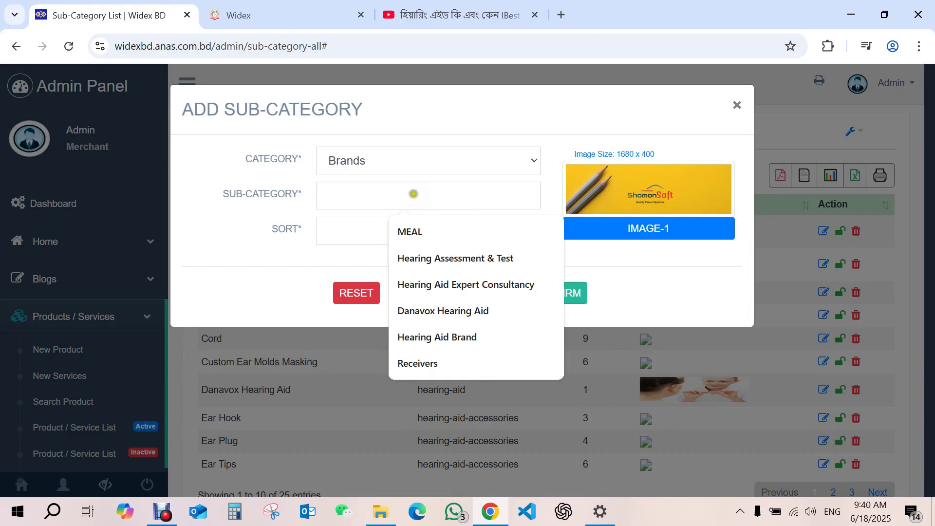
{"action": "type", "text": "77"}
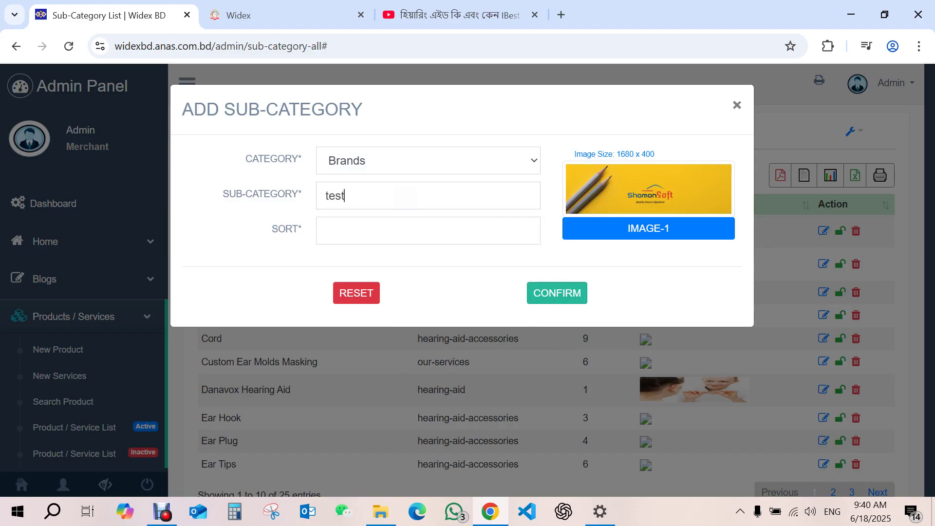
{"action": "left_click", "coordinate": [411, 226]}
{"action": "left_click", "coordinate": [401, 266]}
Upload image 08 from the Desktop as the sub-category's banner and save the new sub-category
{"action": "left_click", "coordinate": [674, 231]}
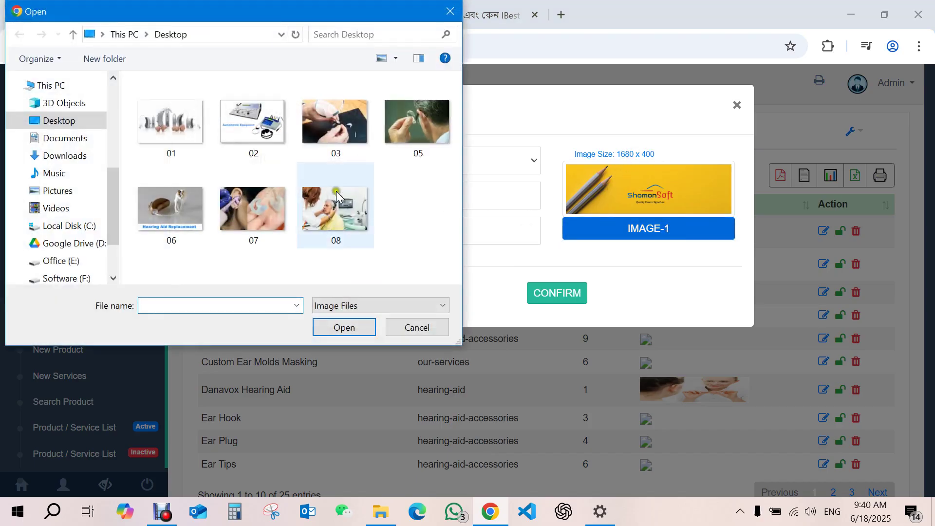
{"action": "double_click", "coordinate": [341, 222]}
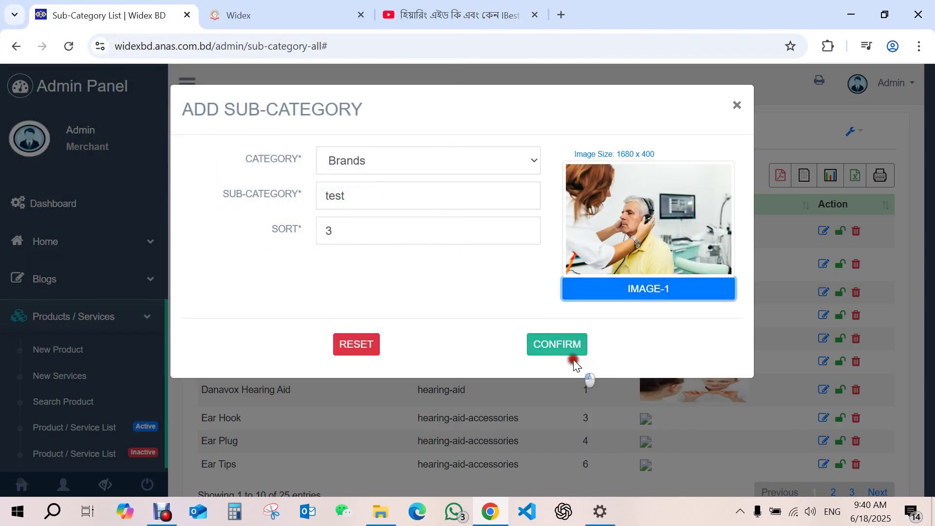
{"action": "left_click", "coordinate": [560, 343]}
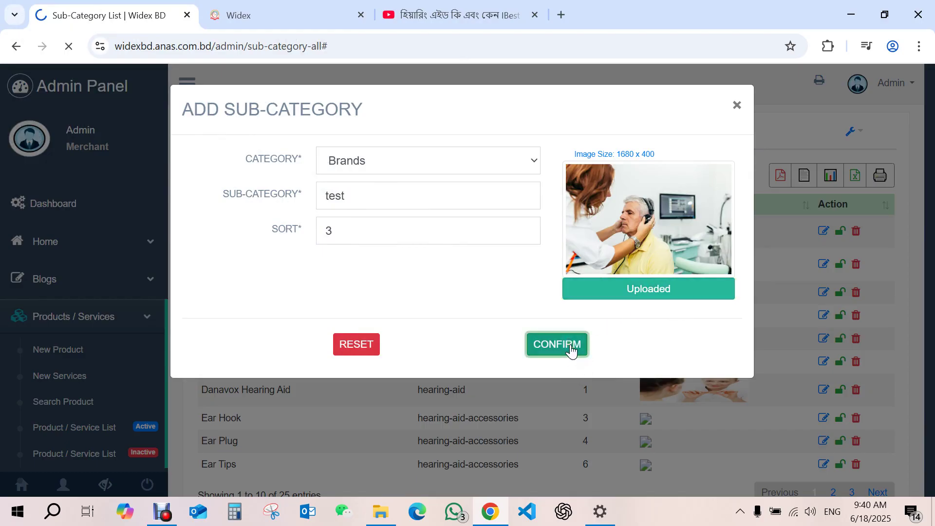
Reload the website and open the new test page under Brands to check its banner
{"action": "left_click", "coordinate": [302, 5]}
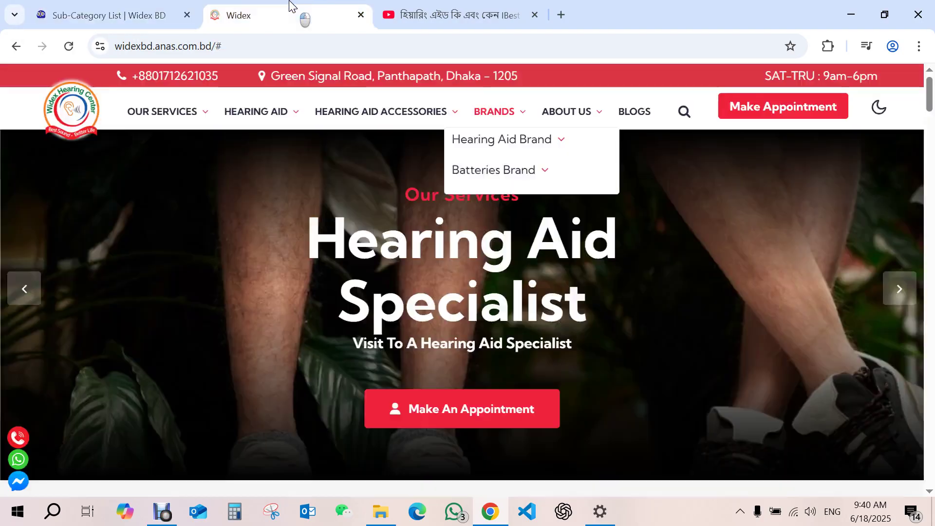
{"action": "left_click", "coordinate": [77, 54]}
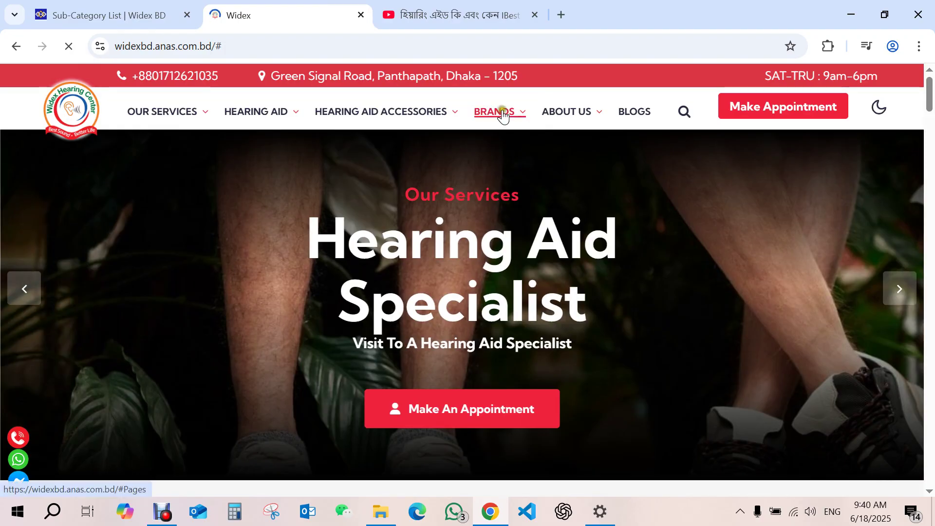
{"action": "mouse_move", "coordinate": [502, 113]}
{"action": "left_click", "coordinate": [477, 207]}
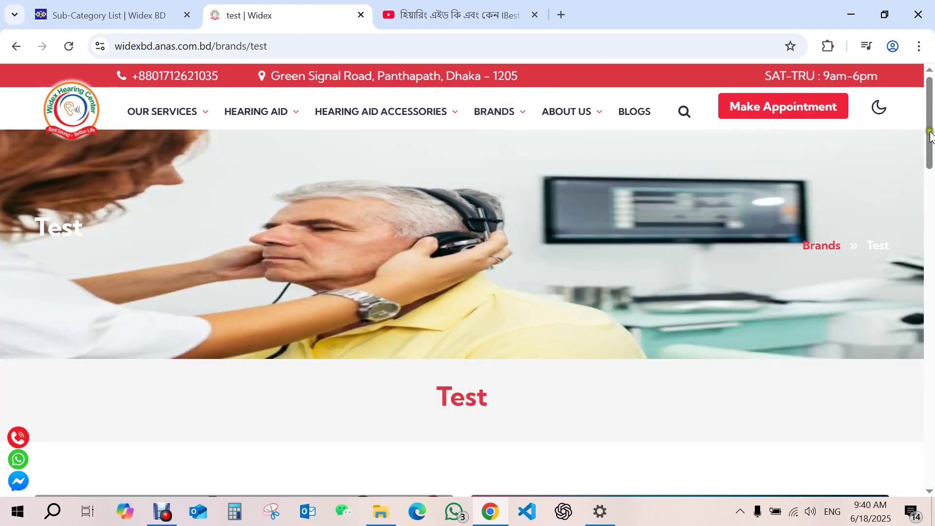
{"action": "left_click_drag", "start_coordinate": [930, 131], "coordinate": [933, 96]}
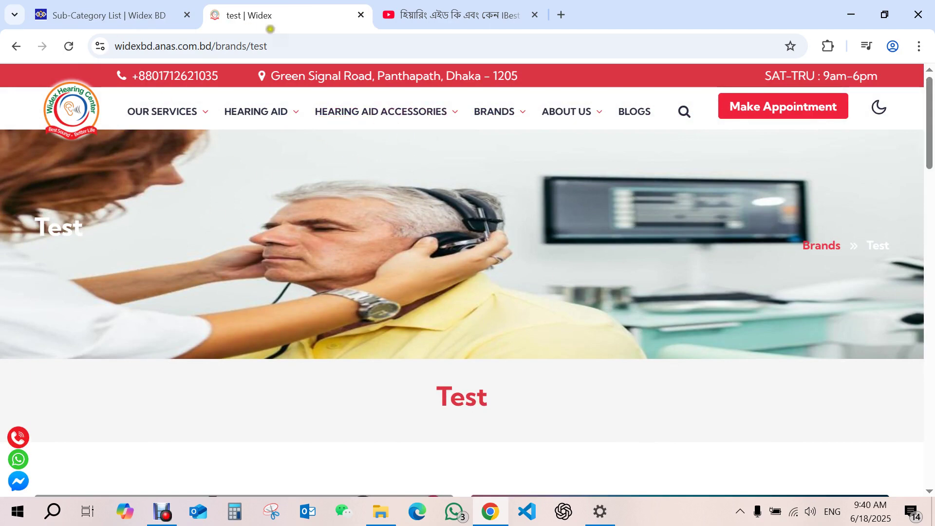
Review the sub-category list in the admin panel and open the tri-category list
{"action": "left_click", "coordinate": [89, 18]}
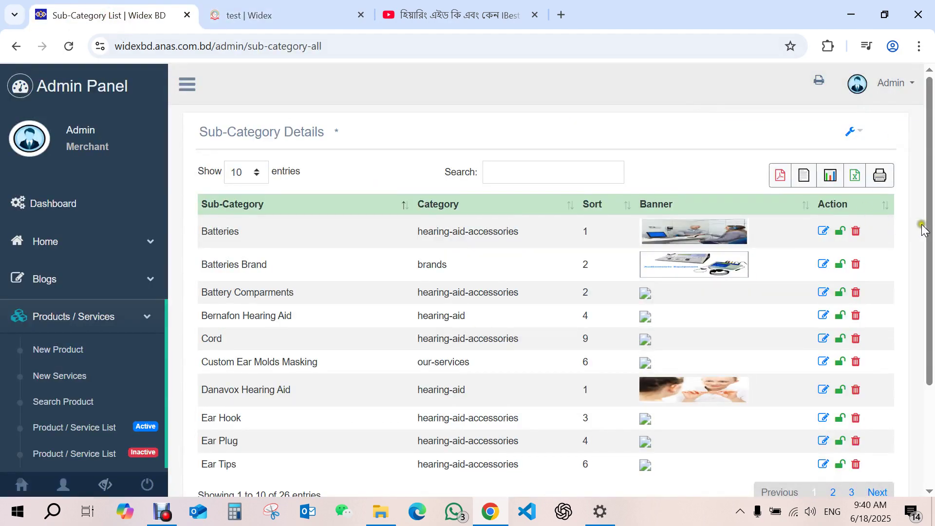
{"action": "left_click_drag", "start_coordinate": [922, 229], "coordinate": [927, 319]}
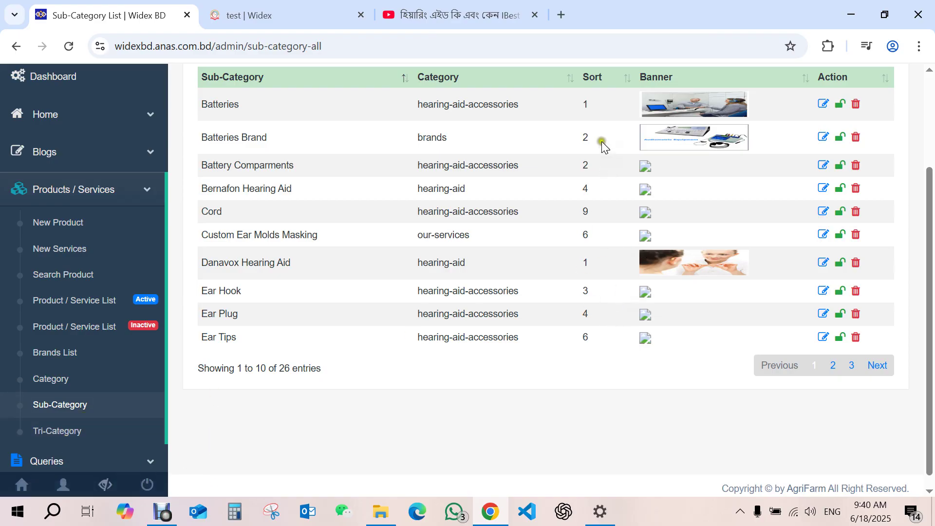
{"action": "left_click", "coordinate": [57, 433]}
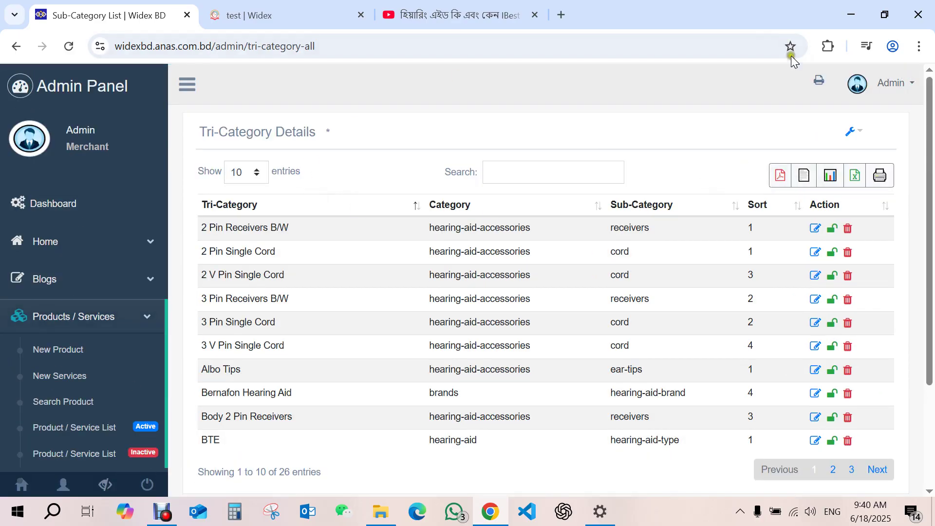
Start a new tri-category and assign it to the Brands category and the test sub-category
{"action": "left_click", "coordinate": [856, 135]}
{"action": "left_click", "coordinate": [831, 160]}
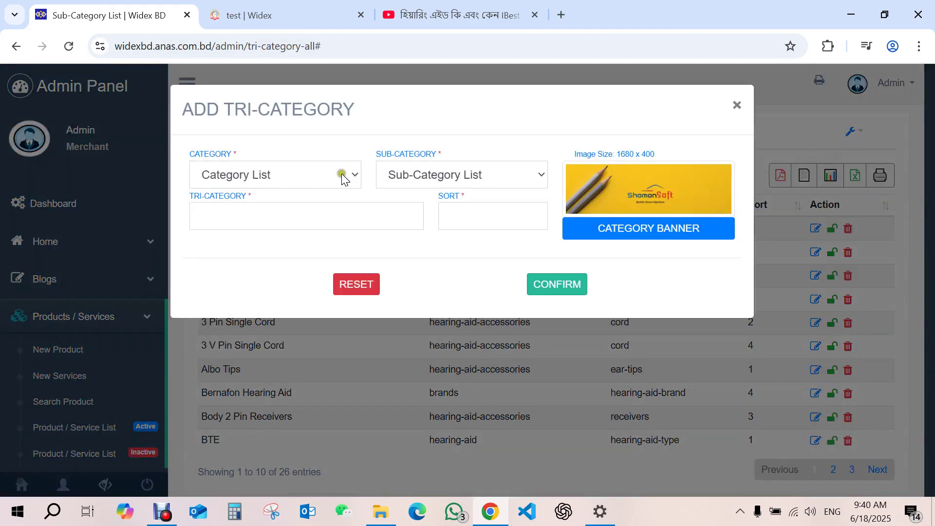
{"action": "left_click", "coordinate": [269, 183]}
{"action": "left_click", "coordinate": [255, 219]}
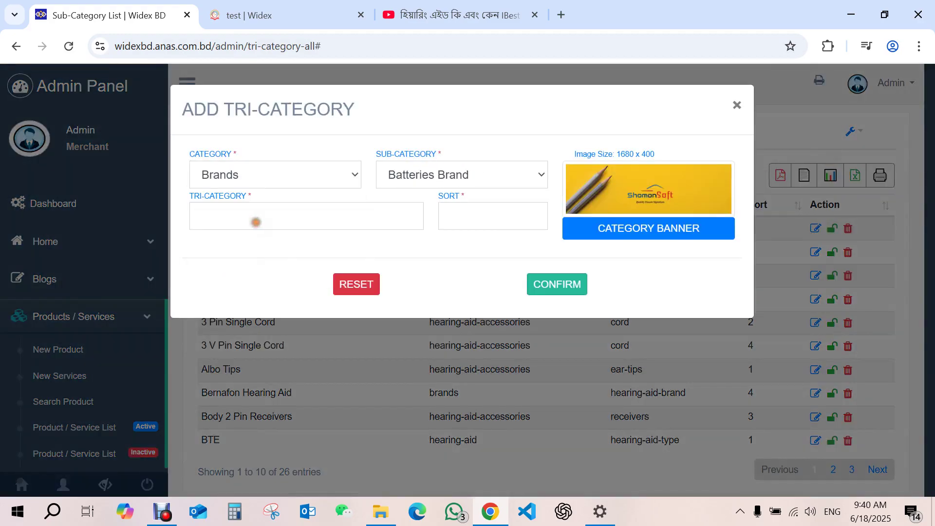
{"action": "left_click", "coordinate": [397, 177]}
{"action": "left_click", "coordinate": [469, 164]}
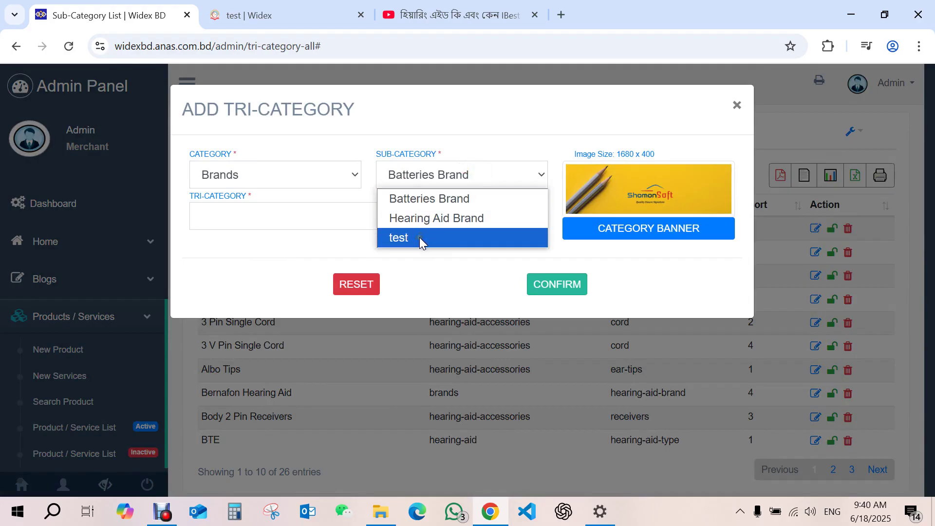
{"action": "left_click", "coordinate": [419, 238]}
Name the new tri-category "test 3" and set its sort order to 1
{"action": "left_click", "coordinate": [301, 219]}
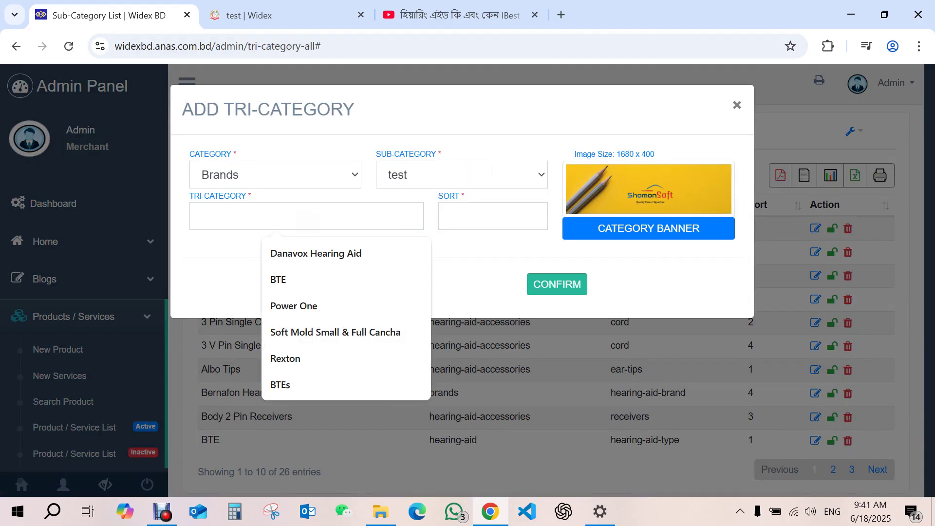
{"action": "type", "text": "tes"}
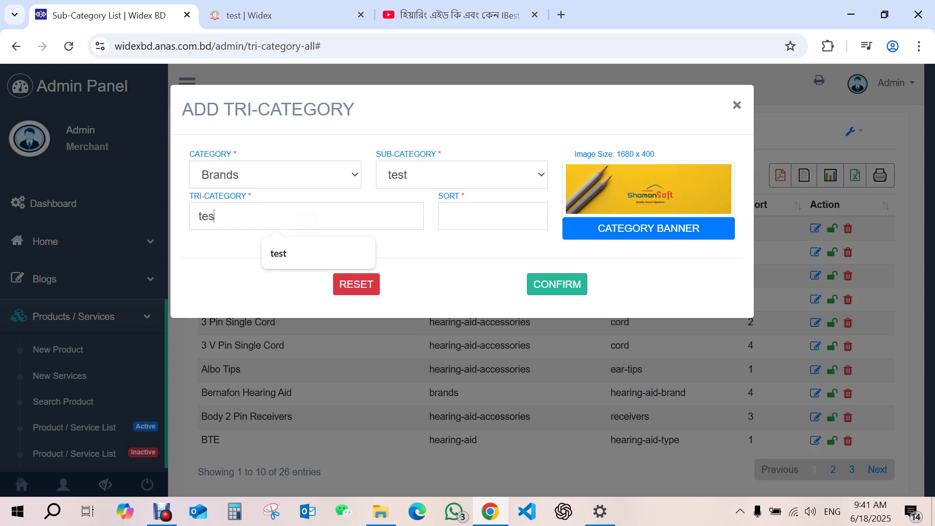
{"action": "type", "text": "t 3"}
{"action": "left_click", "coordinate": [483, 216]}
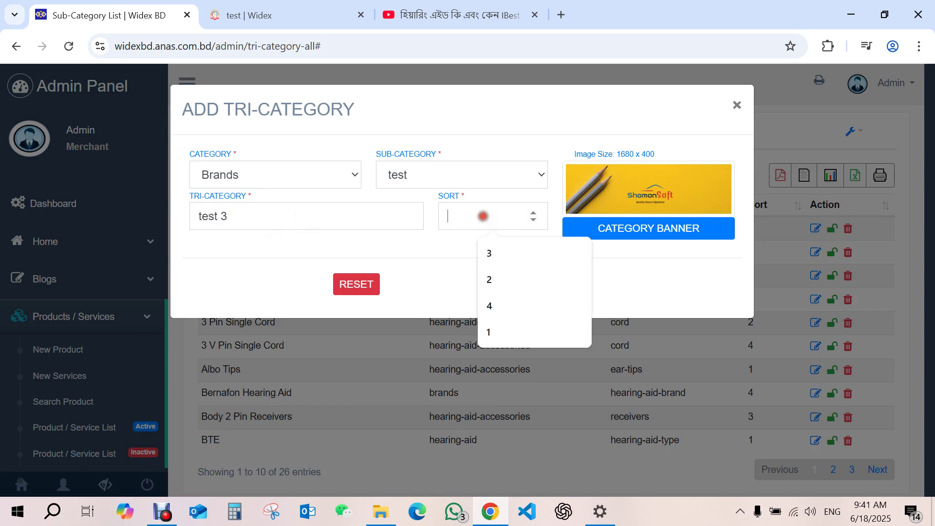
{"action": "type", "text": "1"}
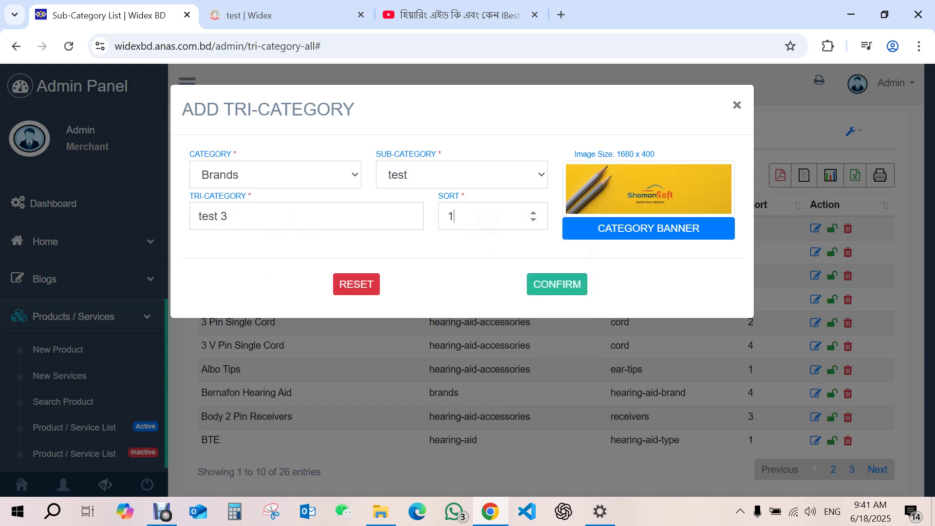
Upload image 06 from the Desktop as the tri-category's banner and save the new tri-category
{"action": "left_click", "coordinate": [601, 236]}
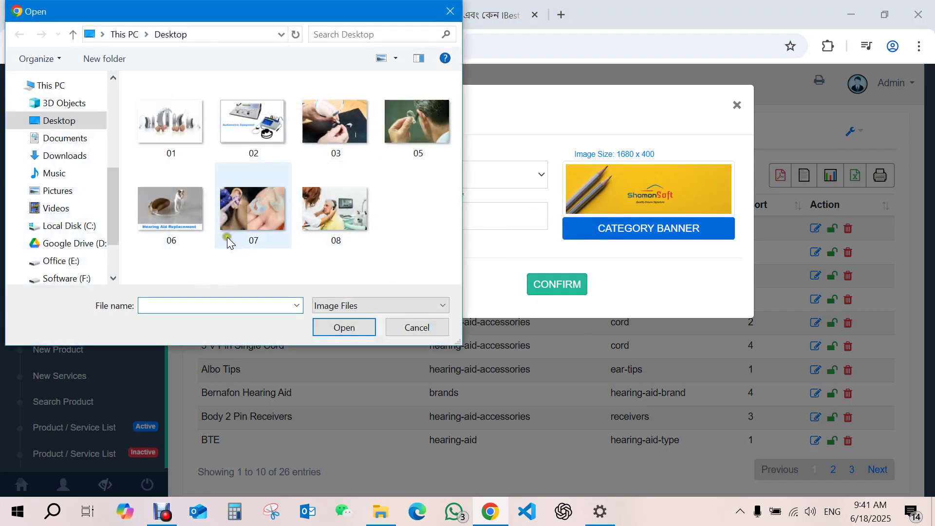
{"action": "double_click", "coordinate": [187, 212]}
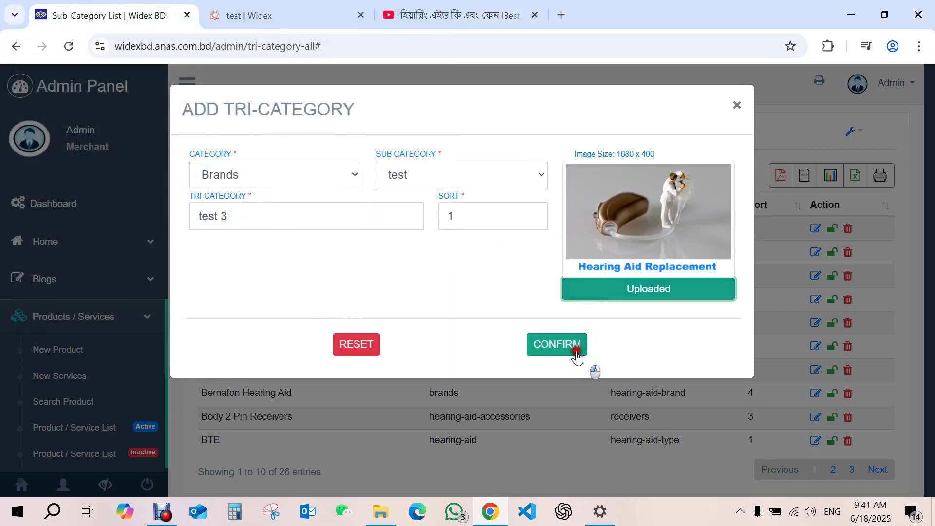
{"action": "left_click", "coordinate": [571, 346]}
Reload the website and open the test 3 page under Brands > test to check its banner and content
{"action": "left_click", "coordinate": [292, 12]}
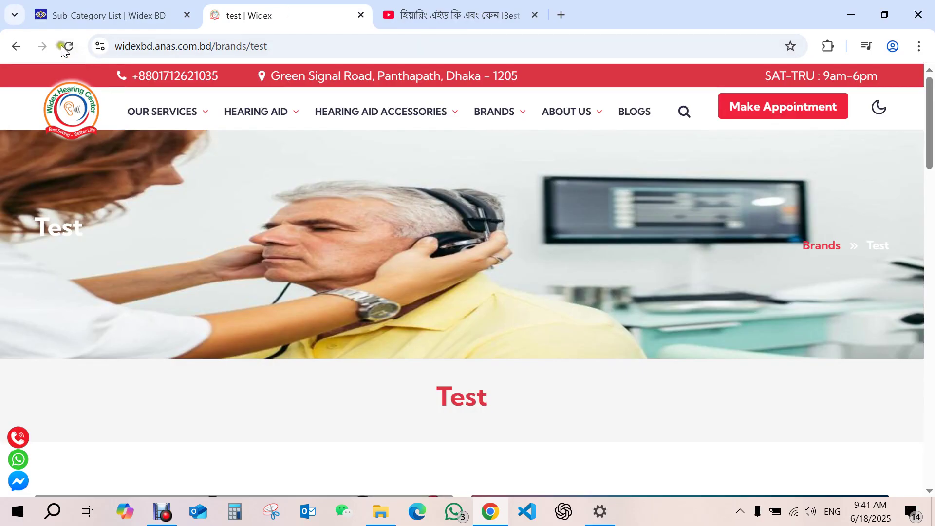
{"action": "left_click", "coordinate": [63, 45]}
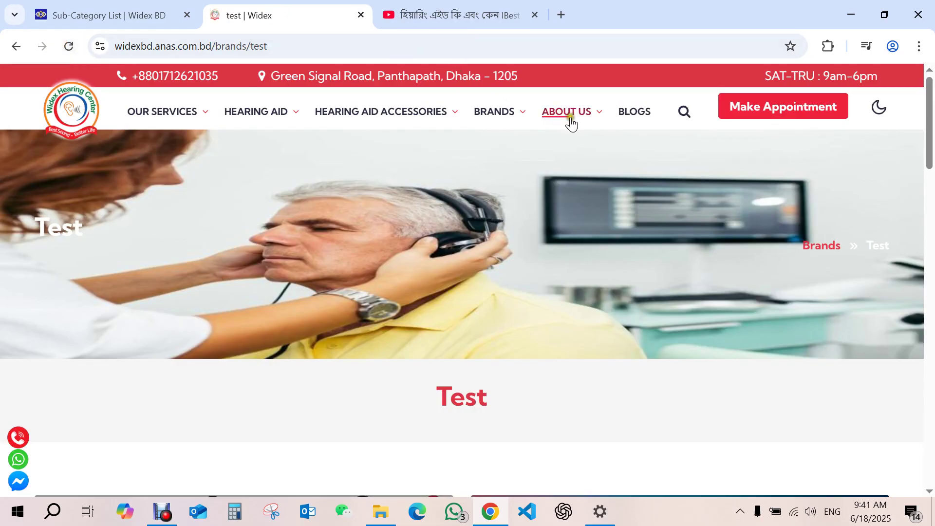
{"action": "left_click", "coordinate": [485, 110]}
{"action": "mouse_move", "coordinate": [487, 205]}
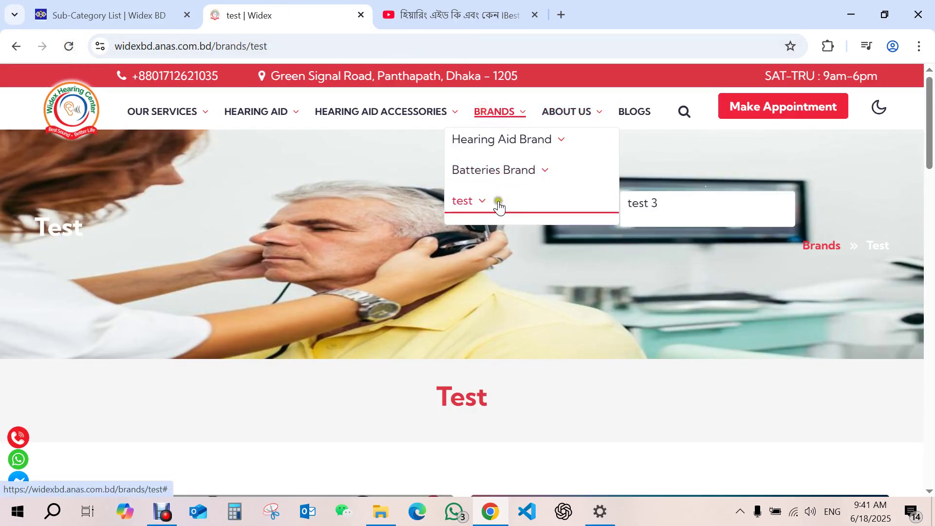
{"action": "left_click", "coordinate": [665, 206]}
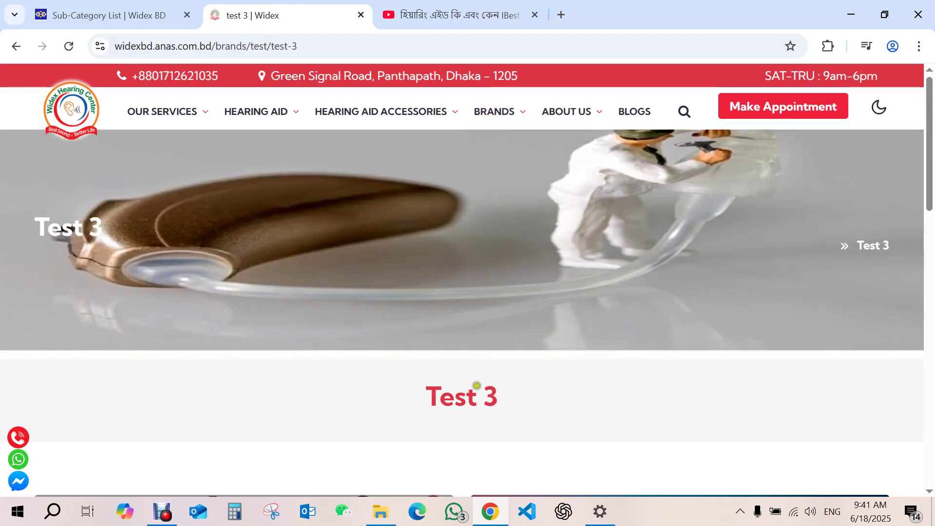
{"action": "scroll", "coordinate": [599, 255], "scroll_direction": "down", "scroll_amount": 2}
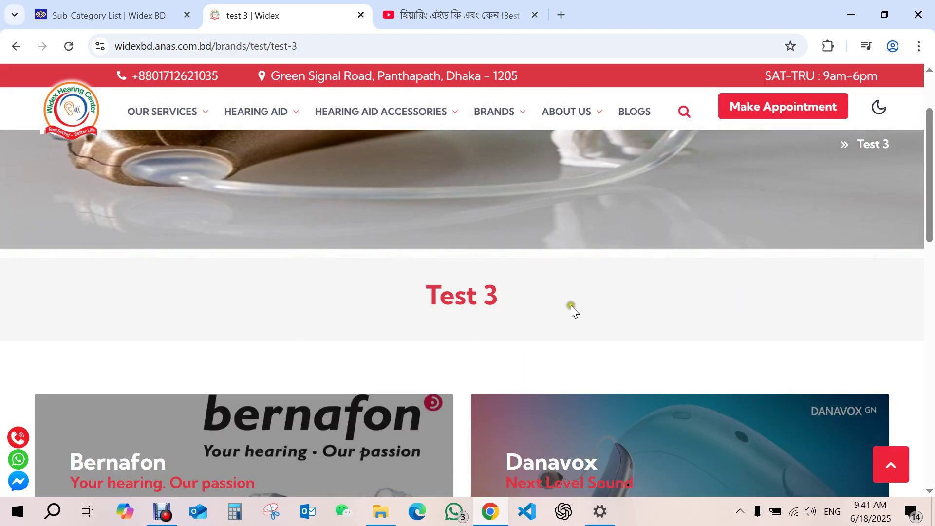
Back in the admin panel, reopen the tri-category list and look through its third page for test 3
{"action": "left_click", "coordinate": [157, 11]}
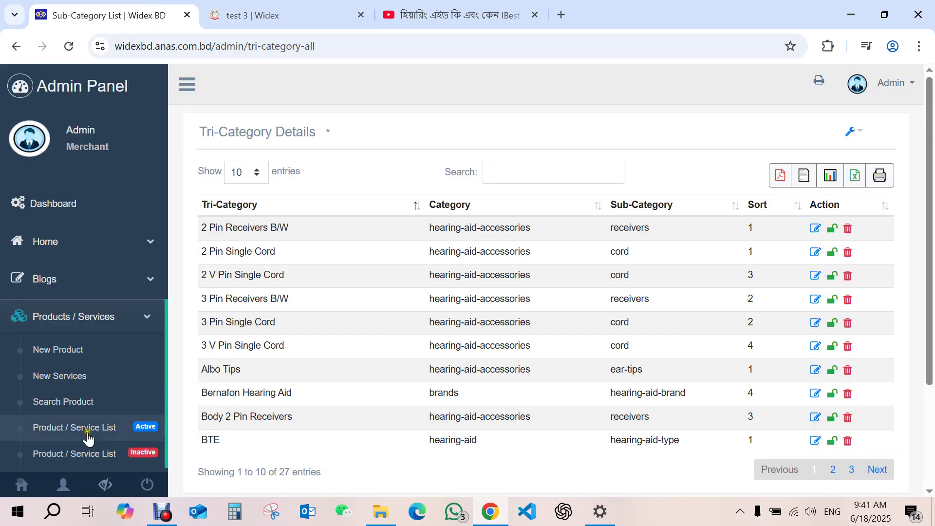
{"action": "scroll", "coordinate": [928, 319], "scroll_direction": "down", "scroll_amount": 3}
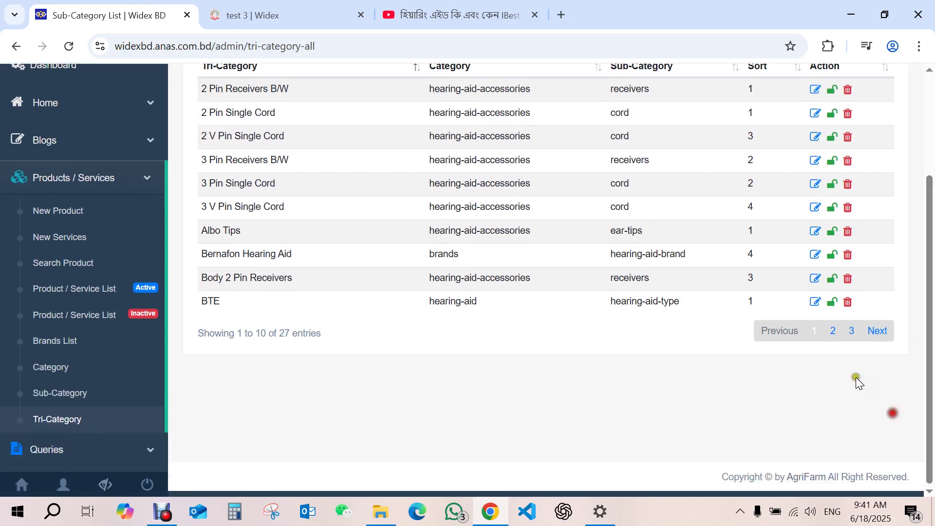
{"action": "left_click", "coordinate": [61, 422]}
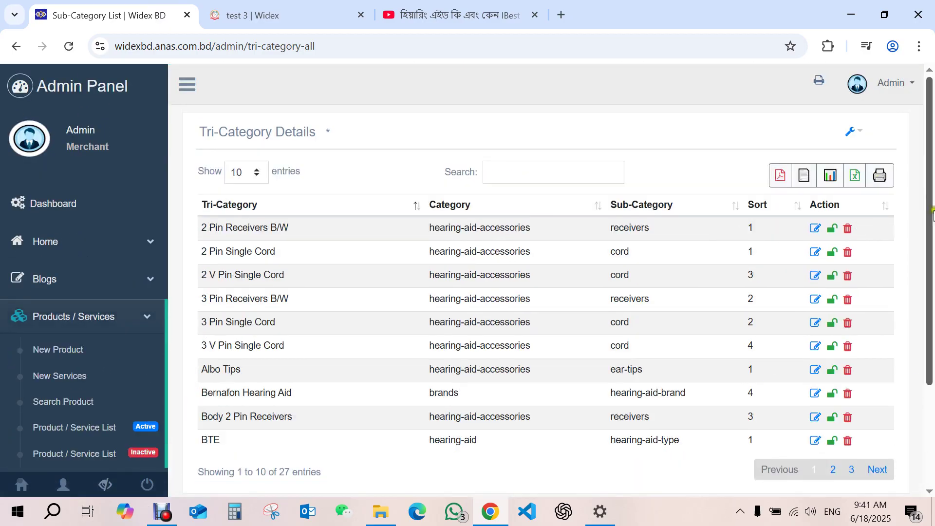
{"action": "left_click", "coordinate": [852, 470]}
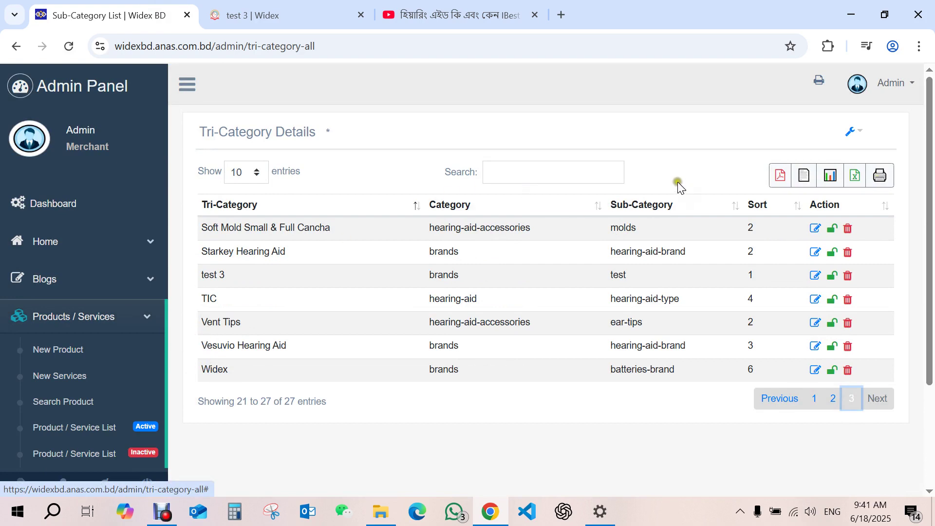
Search the tri-category list for "tes" and delete the test 3 tri-category
{"action": "left_click", "coordinate": [546, 173]}
{"action": "type", "text": "tes"}
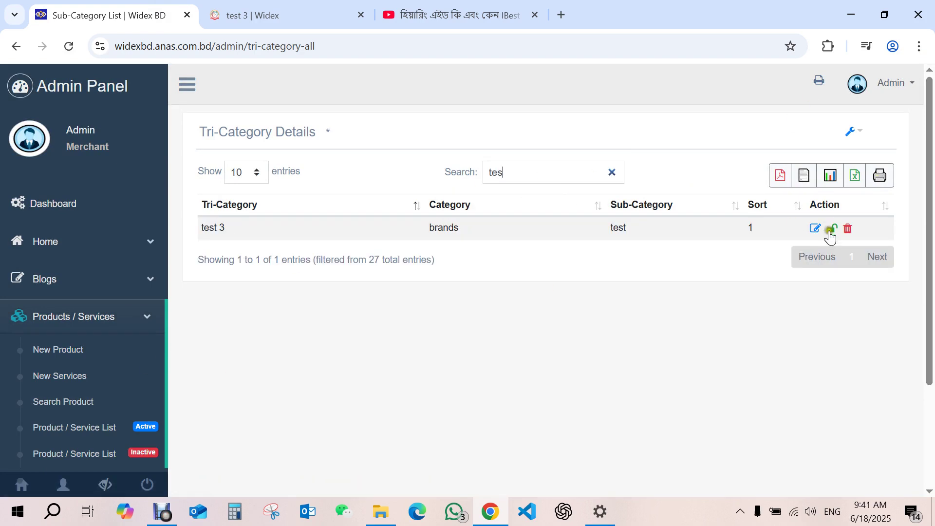
{"action": "left_click", "coordinate": [850, 228]}
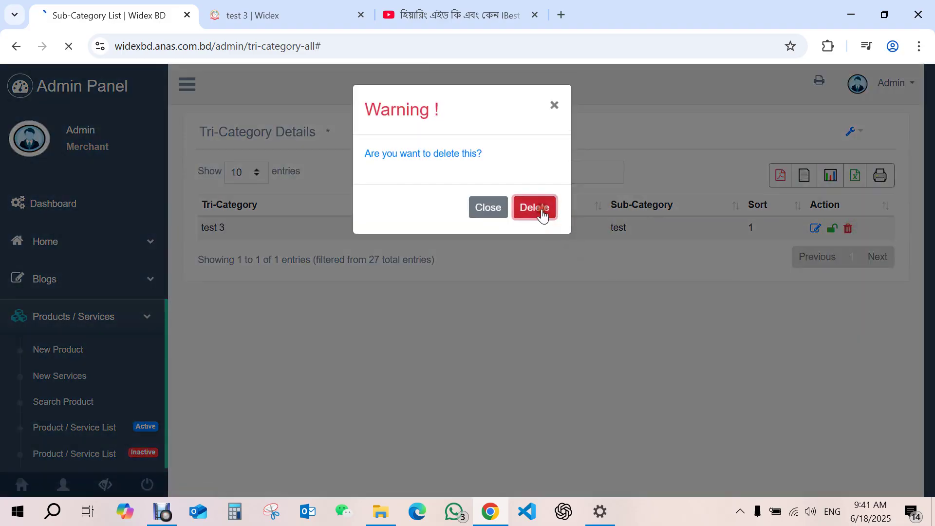
{"action": "left_click", "coordinate": [540, 210]}
Open the sub-category list, search it for "tes" and delete the test sub-category under Brands
{"action": "left_click_drag", "start_coordinate": [928, 207], "coordinate": [913, 355]}
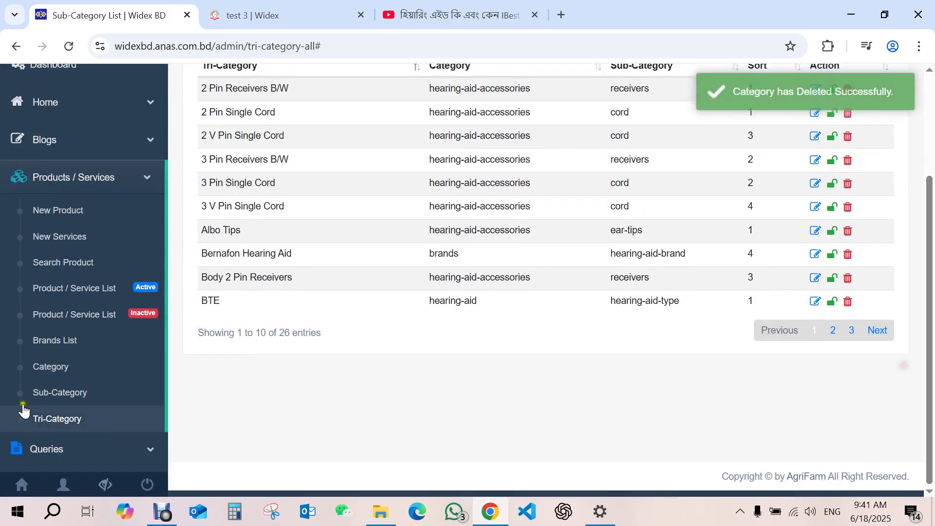
{"action": "left_click", "coordinate": [51, 395]}
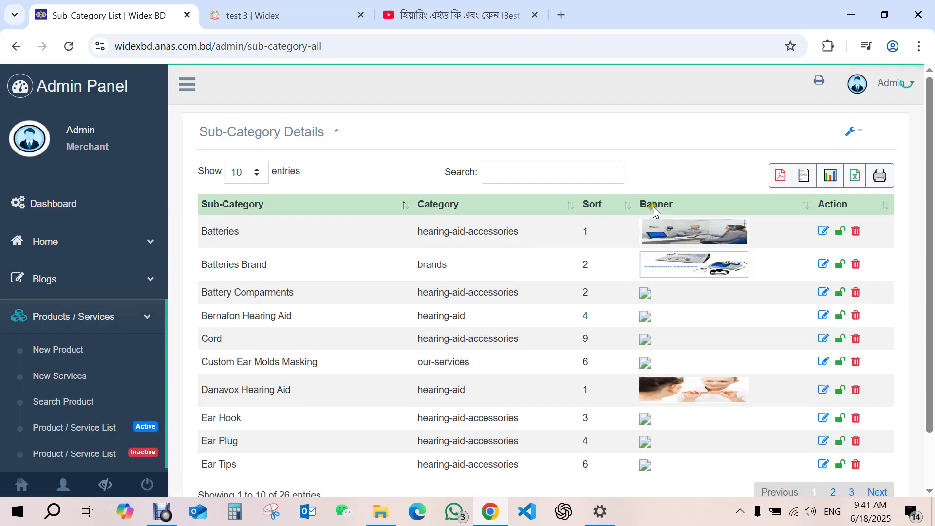
{"action": "left_click", "coordinate": [590, 200]}
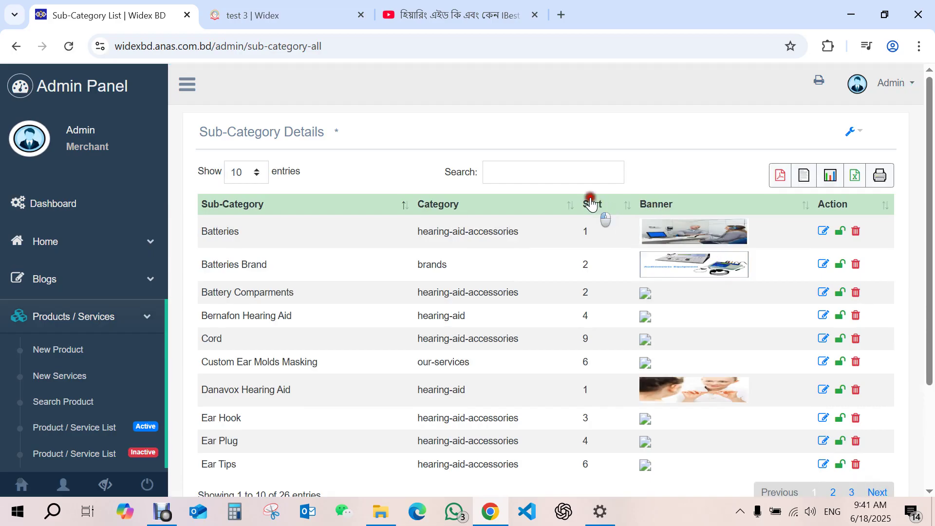
{"action": "type", "text": "tes"}
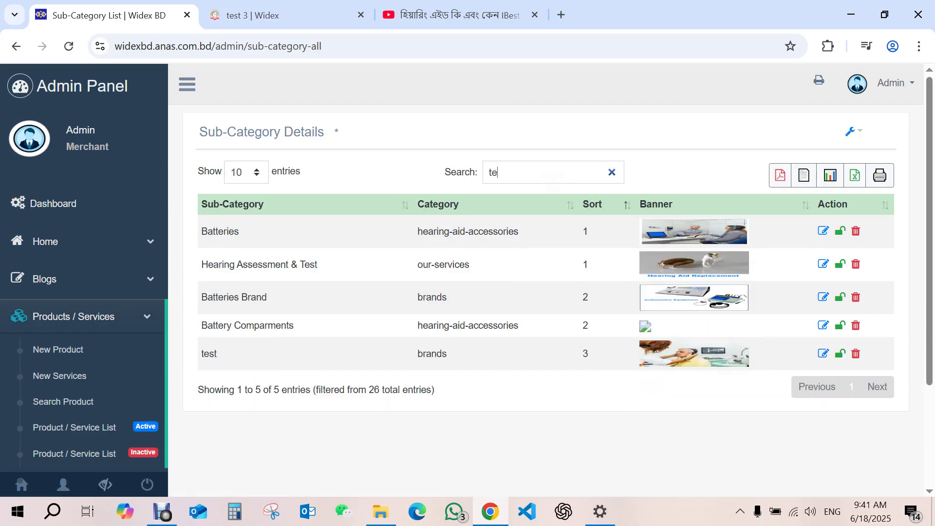
{"action": "left_click", "coordinate": [861, 266]}
{"action": "left_click", "coordinate": [554, 208]}
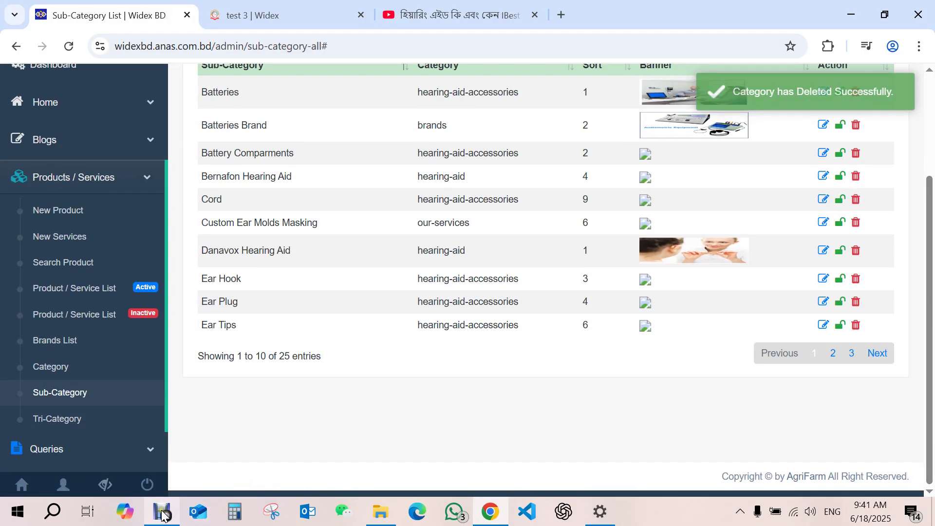
Load the website's home page after the deletions and return to the admin panel's sub-category list
{"action": "left_click", "coordinate": [229, 16]}
{"action": "left_click", "coordinate": [68, 112]}
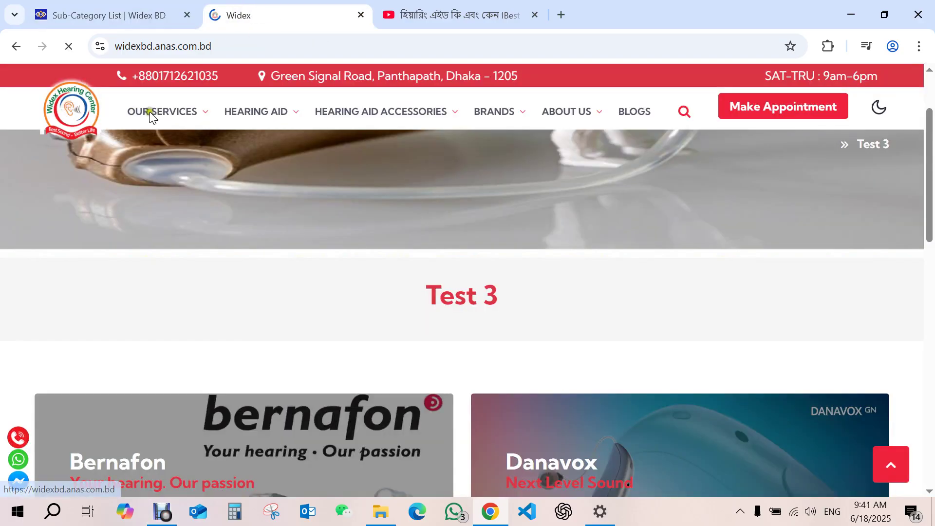
{"action": "left_click", "coordinate": [146, 22]}
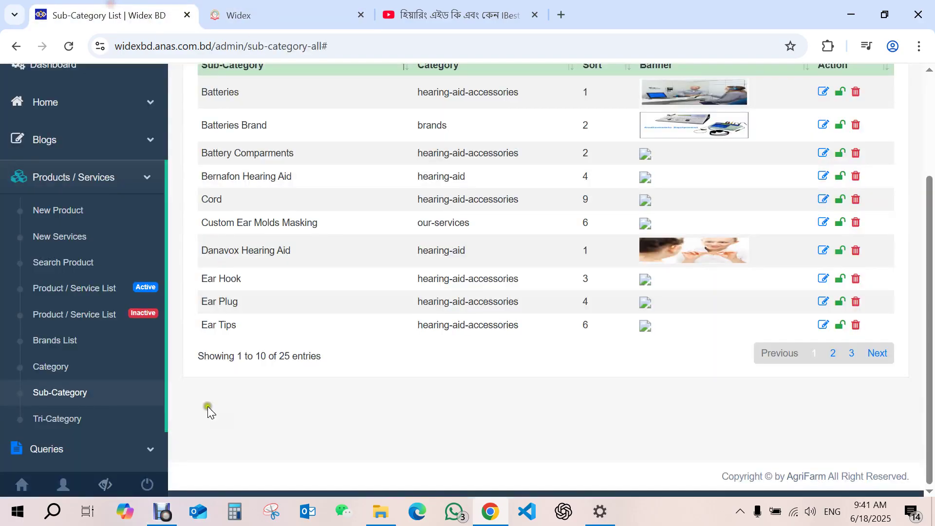